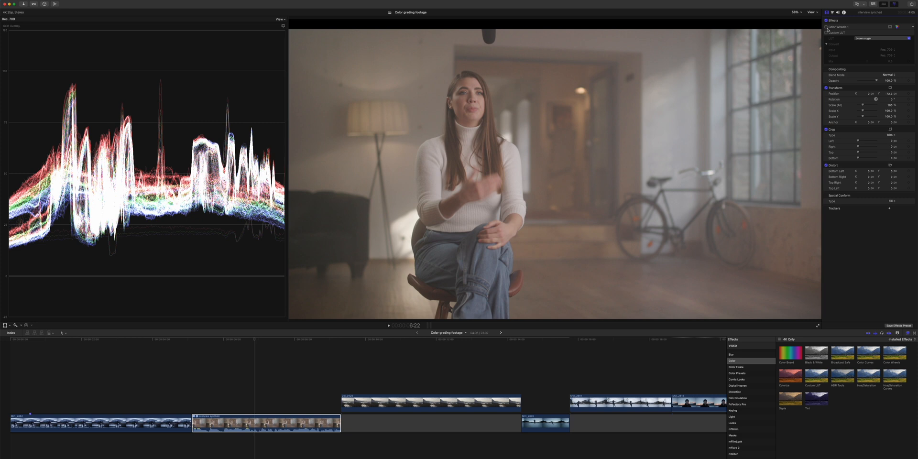
Step: Turn the Color Wheels and Custom LUT effects back on for the interview clip
{"action": "left_click", "coordinate": [826, 28]}
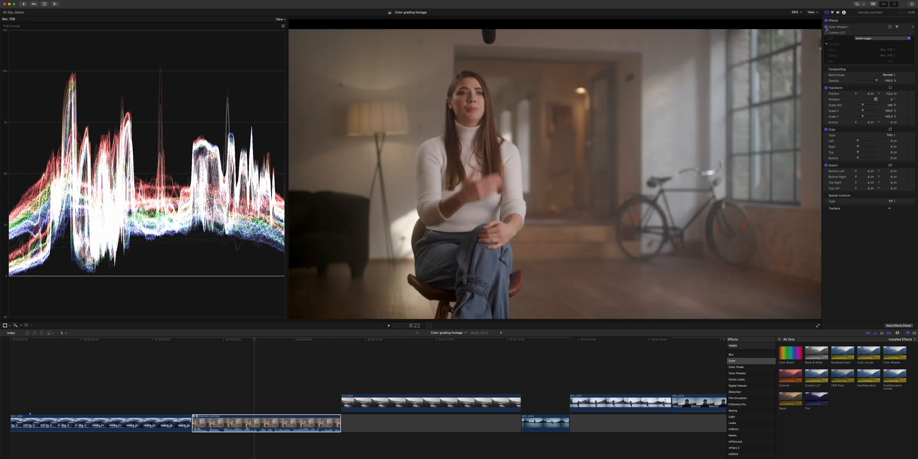
{"action": "left_click", "coordinate": [827, 33]}
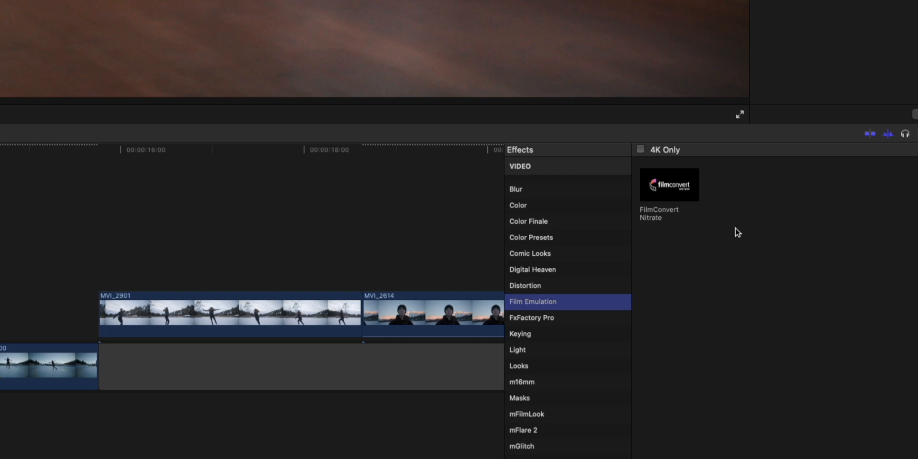
Step: Apply FilmConvert Nitrate to the interview clip and set its Film Luma to 0 and Film Chroma to 20
{"action": "left_click", "coordinate": [680, 194]}
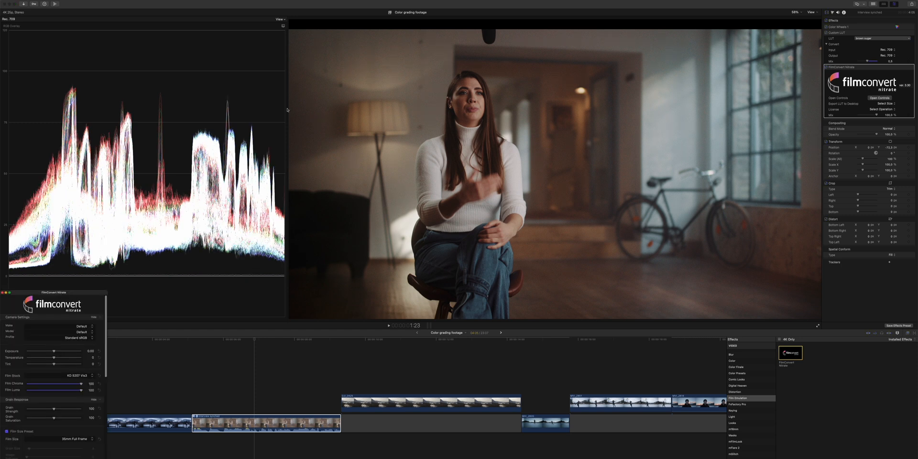
{"action": "left_click_drag", "start_coordinate": [55, 294], "coordinate": [241, 54]}
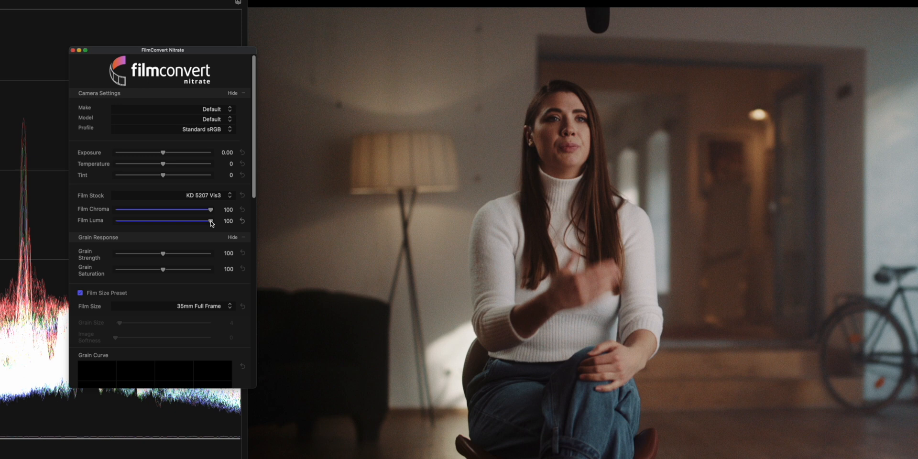
{"action": "left_click_drag", "start_coordinate": [211, 222], "coordinate": [65, 224]}
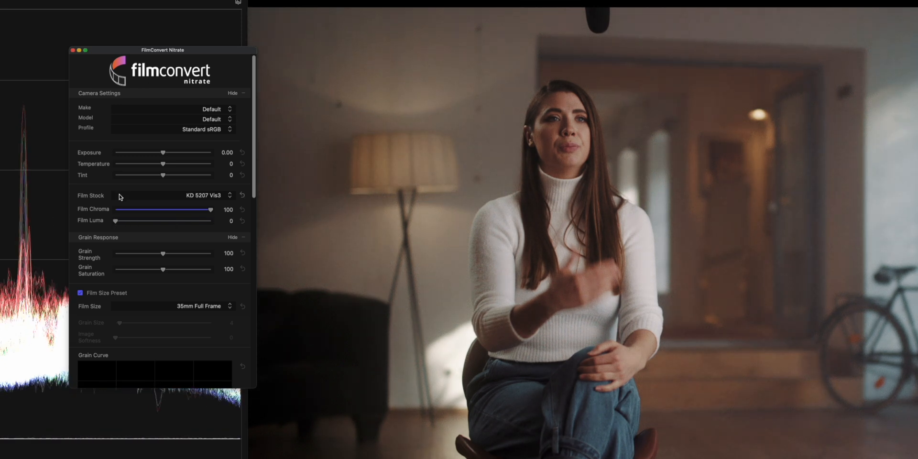
{"action": "left_click_drag", "start_coordinate": [211, 210], "coordinate": [134, 211]}
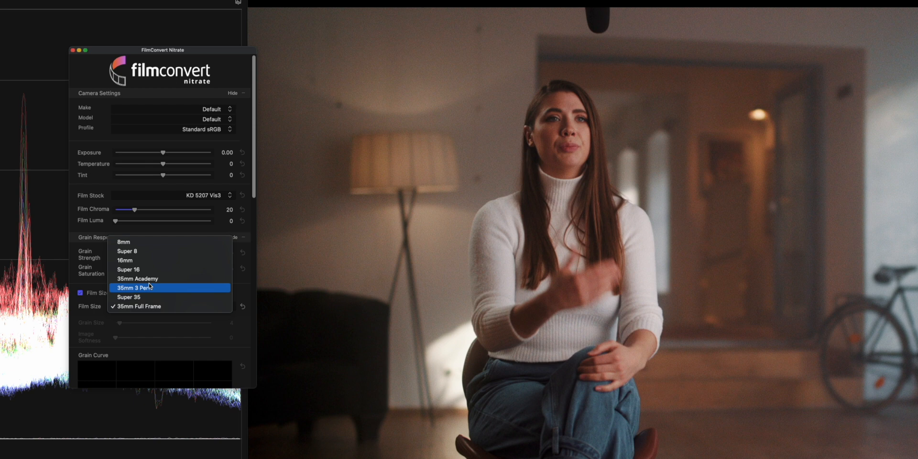
Step: Try the 16mm film size on the interview clip and return it to 35mm Full Frame
{"action": "left_click", "coordinate": [154, 260]}
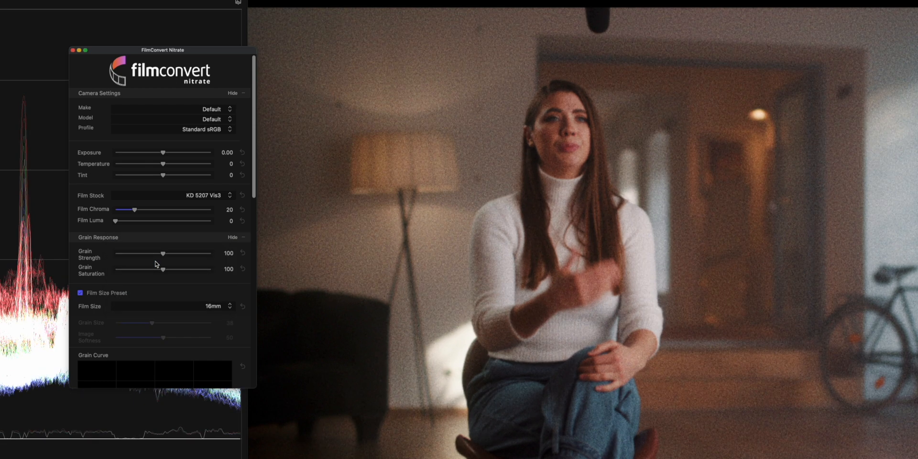
{"action": "left_click", "coordinate": [146, 310]}
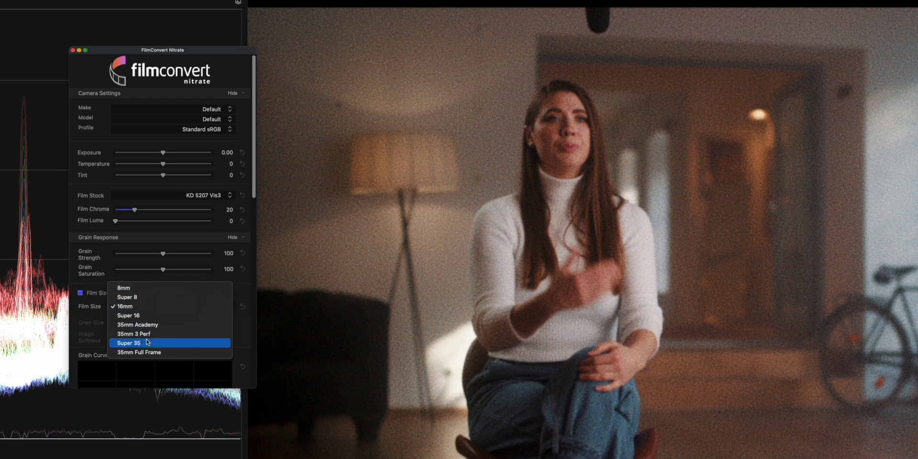
{"action": "left_click", "coordinate": [146, 352]}
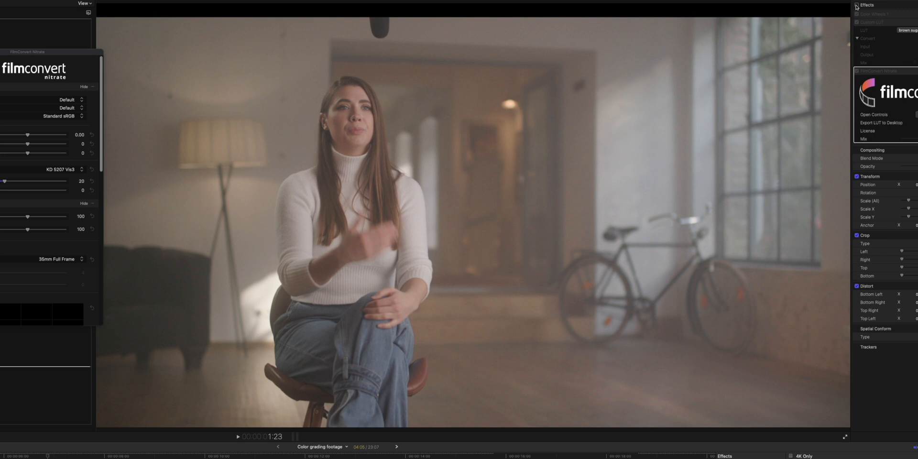
Step: Turn all the interview clip's effects back on
{"action": "left_click", "coordinate": [857, 6]}
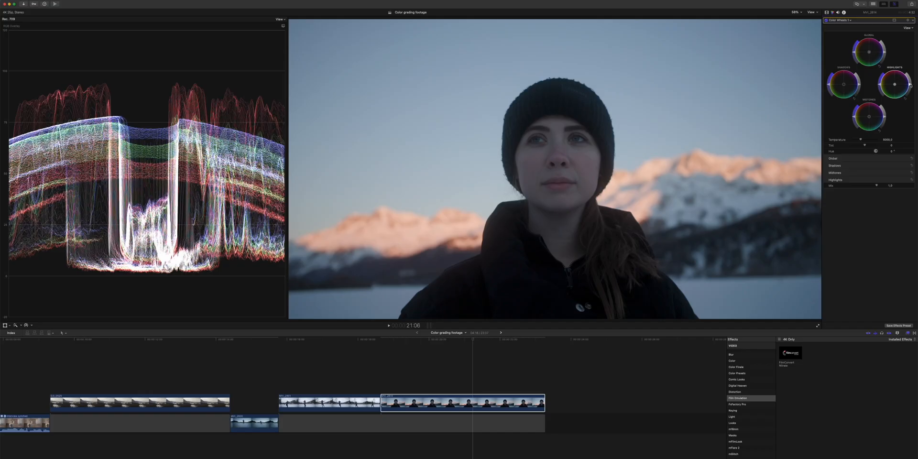
Step: Raise the highlights brightness slightly on the portrait clip of the woman in front of the mountains
{"action": "left_click_drag", "start_coordinate": [910, 85], "coordinate": [912, 84]}
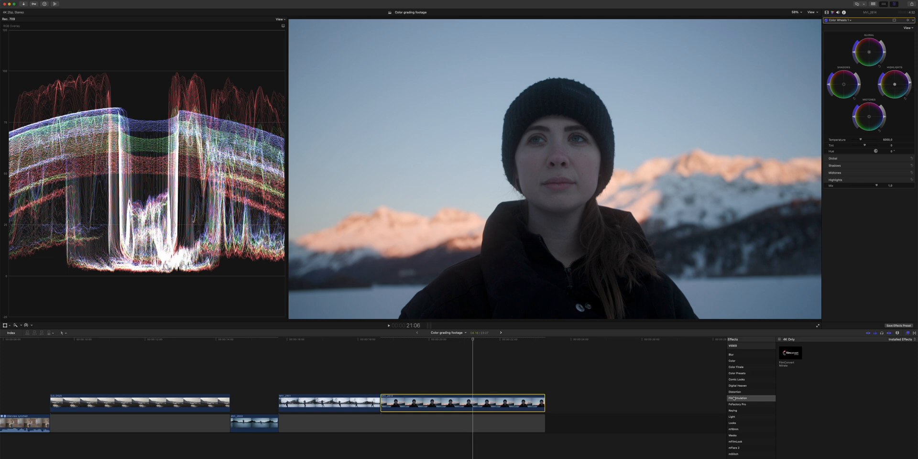
Step: Add a Custom LUT effect to the portrait clip, choose the brown sugar LUT and lower its mix
{"action": "left_click", "coordinate": [732, 360]}
{"action": "left_click", "coordinate": [827, 12]}
{"action": "left_click", "coordinate": [857, 37]}
{"action": "mouse_move", "coordinate": [867, 70]}
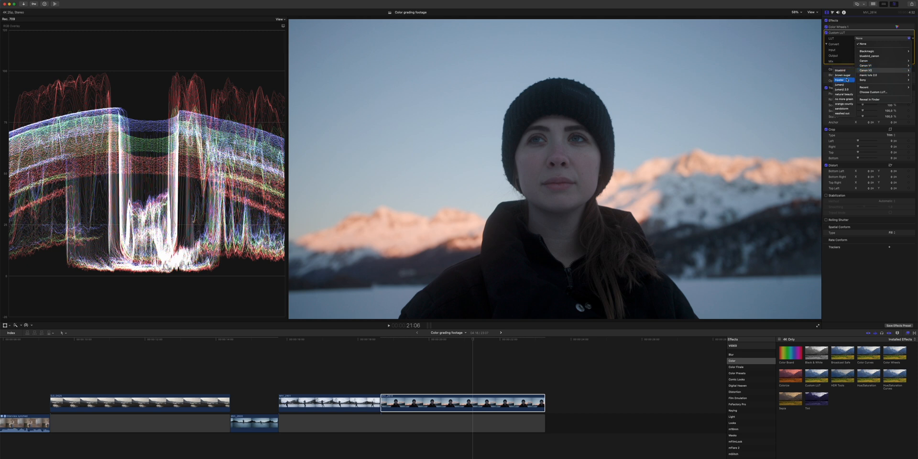
{"action": "left_click", "coordinate": [848, 75]}
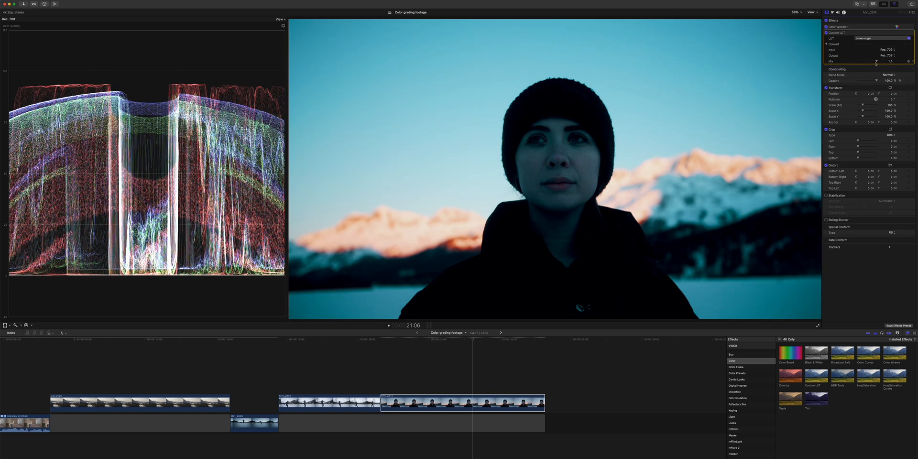
{"action": "mouse_move", "coordinate": [877, 61]}
{"action": "left_mouse_down"}
{"action": "mouse_move", "coordinate": [850, 63]}
{"action": "mouse_move", "coordinate": [869, 62]}
{"action": "left_mouse_up"}
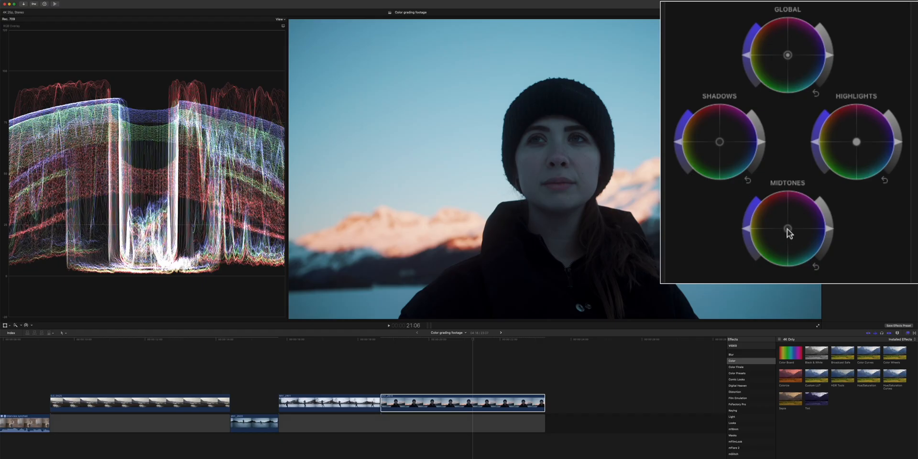
Step: Shift the portrait clip's midtones toward orange along the skin tone line in a second Color Wheels effect and lower the LUT mix slightly
{"action": "left_click_drag", "start_coordinate": [788, 228], "coordinate": [768, 207]}
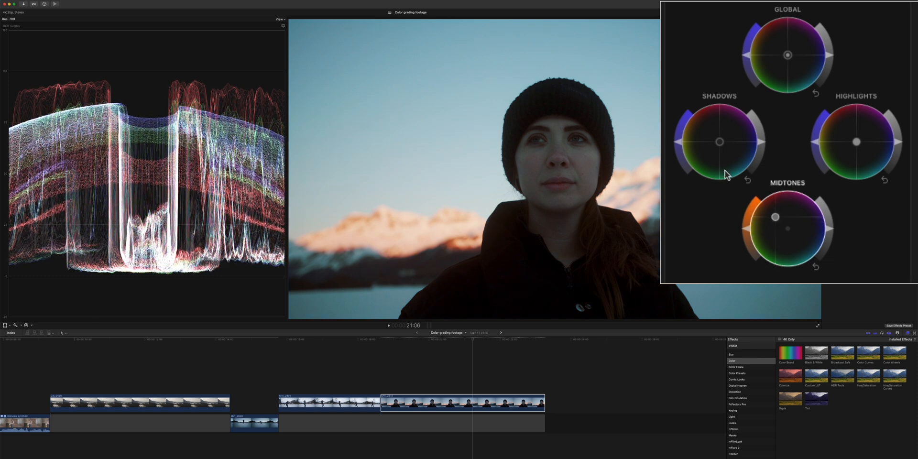
{"action": "left_click_drag", "start_coordinate": [712, 158], "coordinate": [701, 117]}
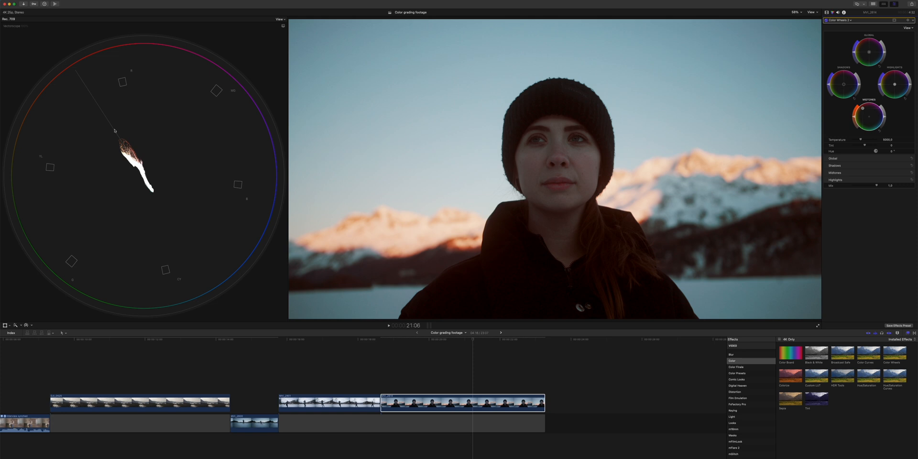
{"action": "left_click_drag", "start_coordinate": [863, 110], "coordinate": [854, 118]}
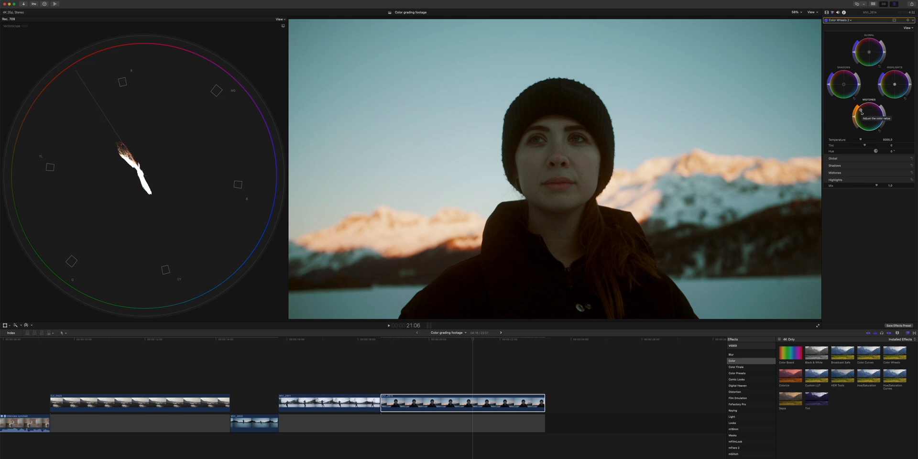
{"action": "left_click_drag", "start_coordinate": [862, 113], "coordinate": [859, 113]}
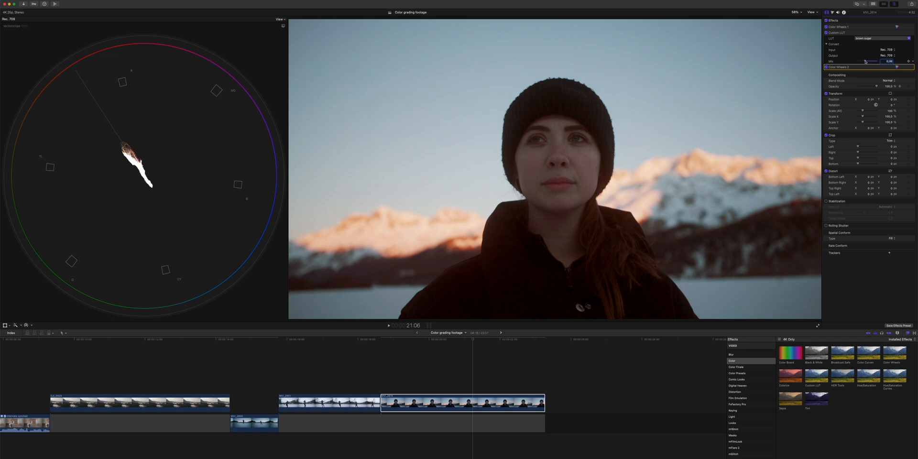
{"action": "left_click_drag", "start_coordinate": [866, 62], "coordinate": [864, 61]}
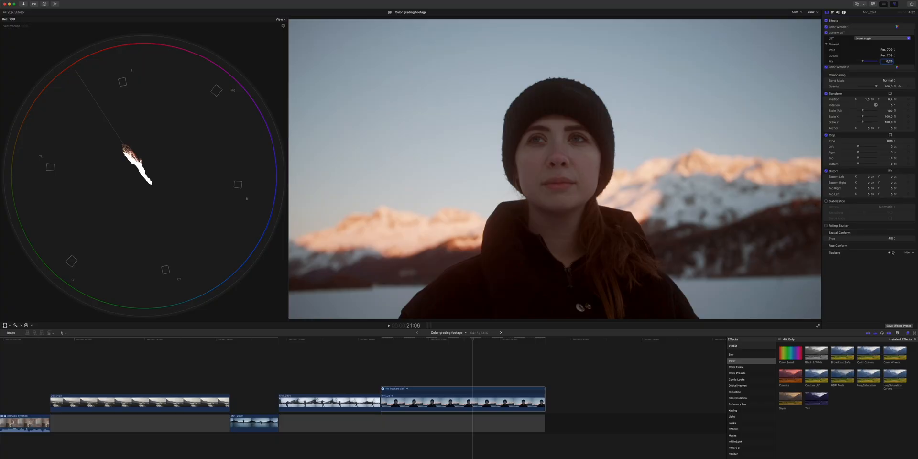
Step: Add an object tracker to the portrait clip and fit its rounded region around the woman's head
{"action": "left_click", "coordinate": [889, 253]}
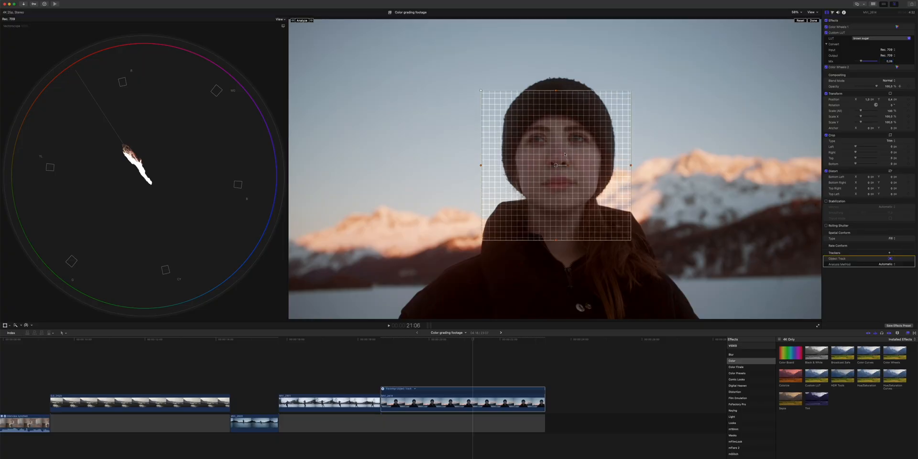
{"action": "left_click_drag", "start_coordinate": [482, 81], "coordinate": [519, 85]}
{"action": "left_click_drag", "start_coordinate": [542, 135], "coordinate": [544, 130]}
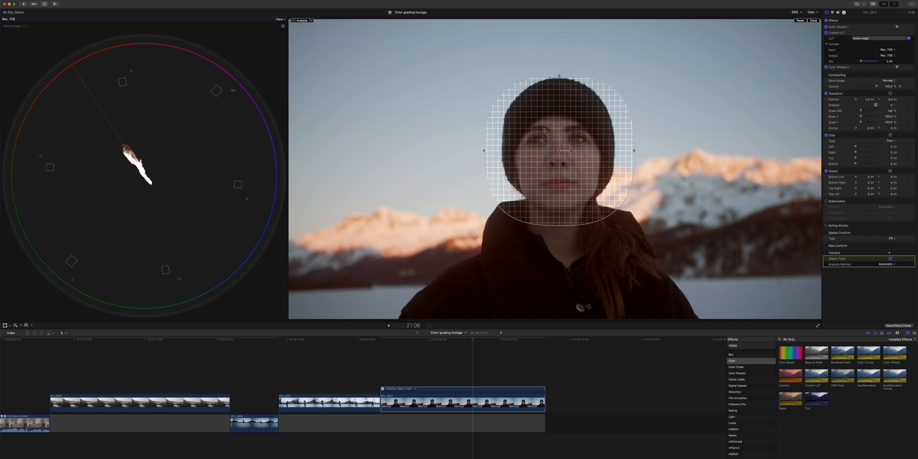
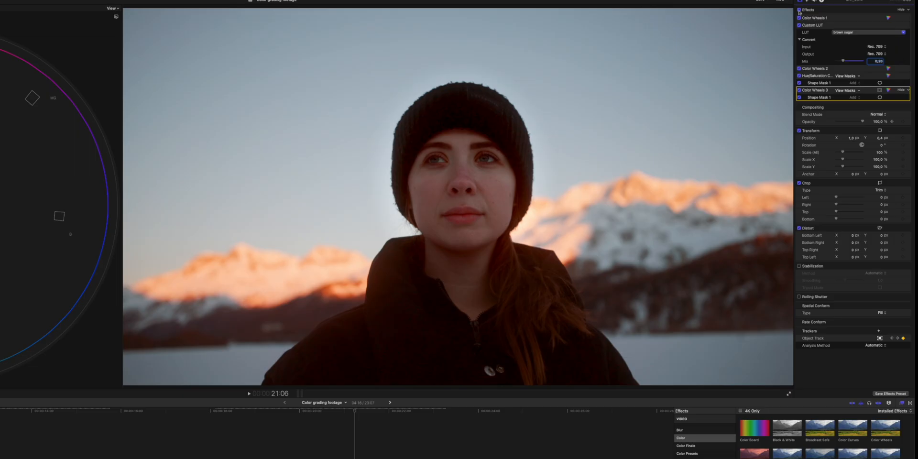
Step: Compare the portrait clip without and with its effects by switching them off and on again
{"action": "left_click", "coordinate": [799, 10]}
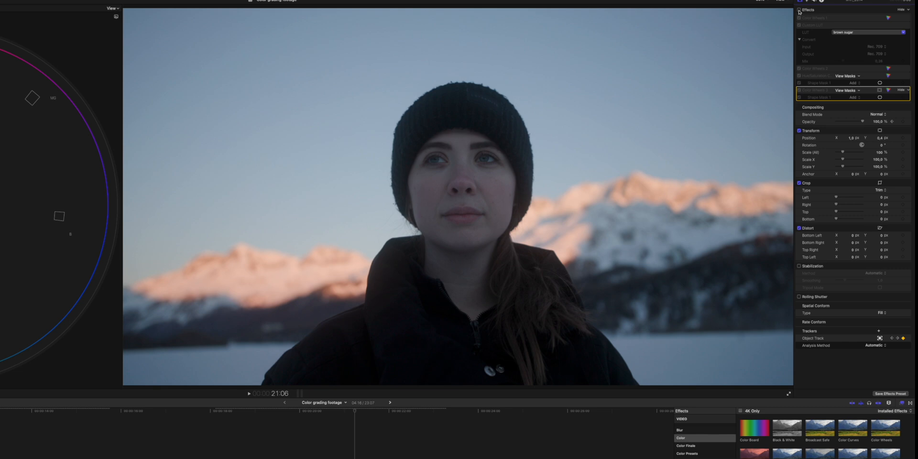
{"action": "left_click", "coordinate": [799, 10]}
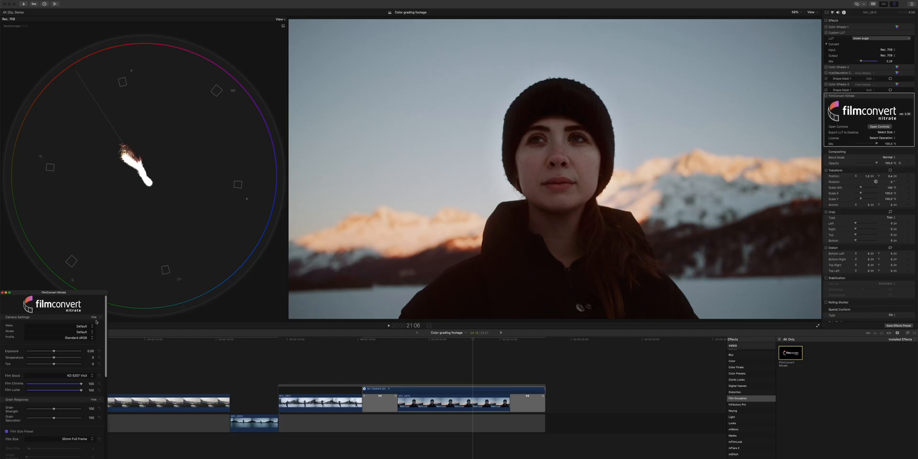
Step: Move the portrait clip's FilmConvert Nitrate controls clear of the timeline and bring Film Chroma and Film Luma down to 0
{"action": "left_click_drag", "start_coordinate": [85, 294], "coordinate": [185, 176]}
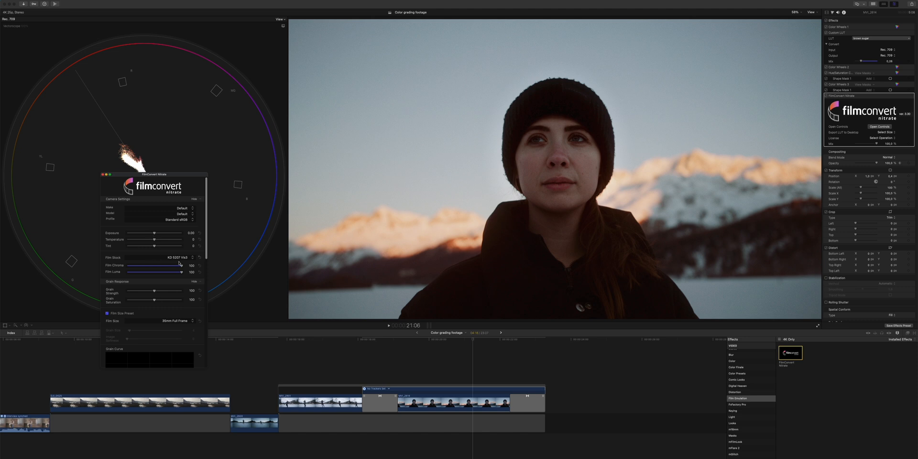
{"action": "left_click_drag", "start_coordinate": [164, 268], "coordinate": [125, 268]}
{"action": "left_click_drag", "start_coordinate": [181, 273], "coordinate": [103, 280]}
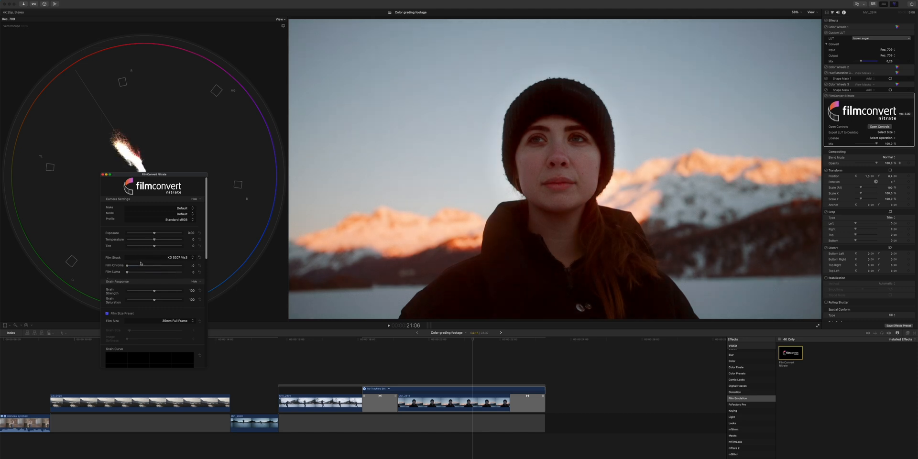
{"action": "mouse_move", "coordinate": [128, 267]}
{"action": "left_mouse_down"}
{"action": "mouse_move", "coordinate": [176, 273]}
{"action": "mouse_move", "coordinate": [110, 276]}
{"action": "left_mouse_up"}
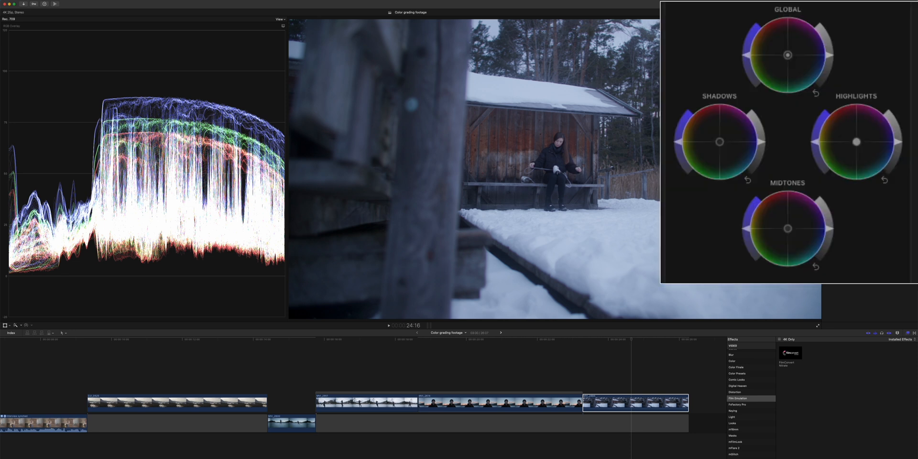
Step: Raise the highlights and slightly lower the shadows of the snowy wooden shelter clip with Color Wheels
{"action": "left_click_drag", "start_coordinate": [901, 145], "coordinate": [896, 130]}
{"action": "left_click_drag", "start_coordinate": [759, 140], "coordinate": [762, 143]}
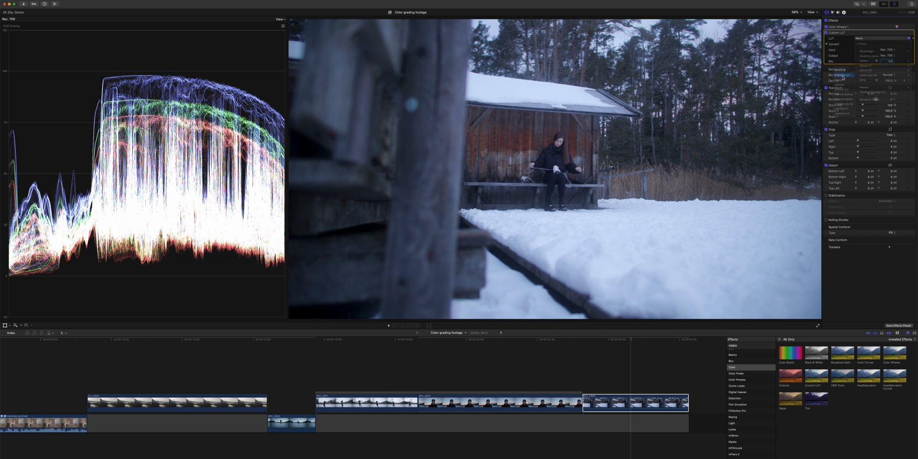
Step: Apply the brown sugar LUT to the shelter clip at a reduced mix and shift the midtones toward orange in a second Color Wheels effect
{"action": "left_click", "coordinate": [843, 77]}
{"action": "left_click_drag", "start_coordinate": [876, 63], "coordinate": [867, 61]}
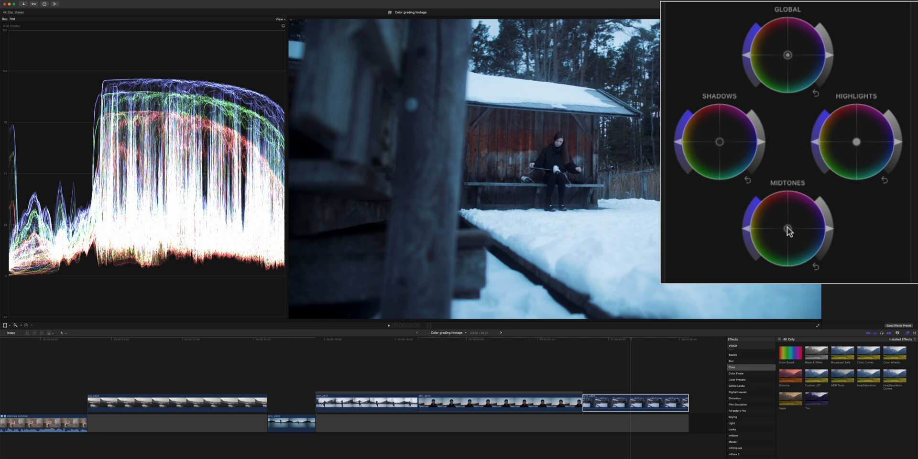
{"action": "left_click_drag", "start_coordinate": [788, 231], "coordinate": [775, 216]}
{"action": "left_click_drag", "start_coordinate": [733, 177], "coordinate": [691, 154]}
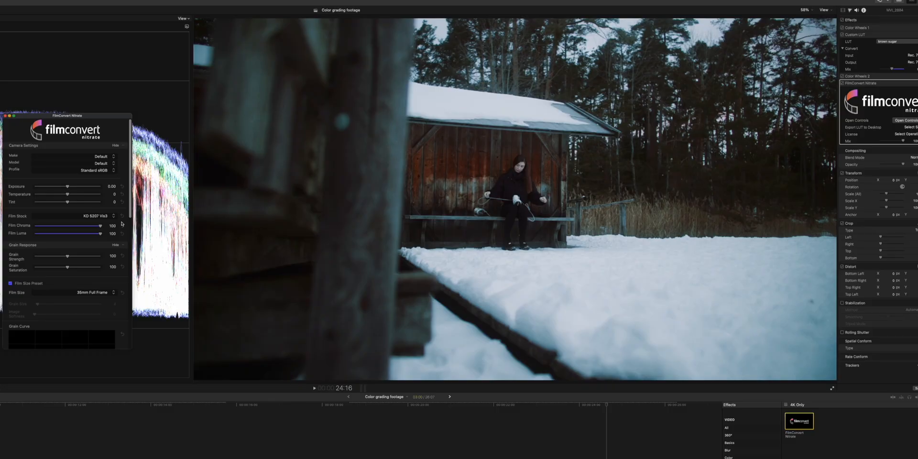
Step: Set the shelter clip's FilmConvert Nitrate Film Chroma to 20 and Film Luma to 0
{"action": "left_click_drag", "start_coordinate": [100, 226], "coordinate": [29, 227]}
{"action": "left_click_drag", "start_coordinate": [100, 234], "coordinate": [48, 223]}
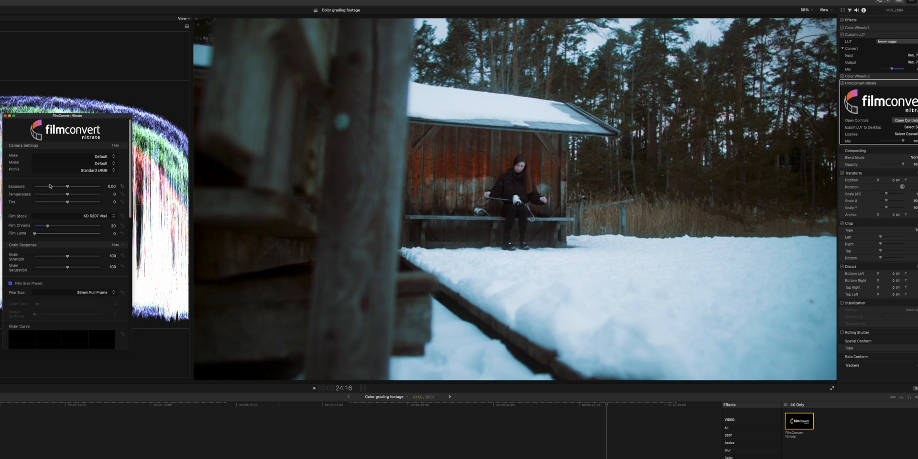
Step: Compare the shelter clip without and with its effects by switching them off and on again
{"action": "left_click", "coordinate": [843, 19]}
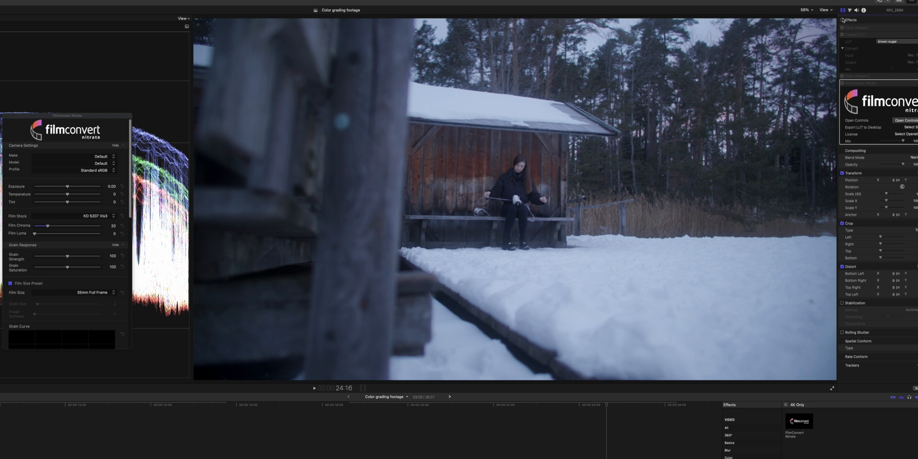
{"action": "left_click", "coordinate": [843, 19]}
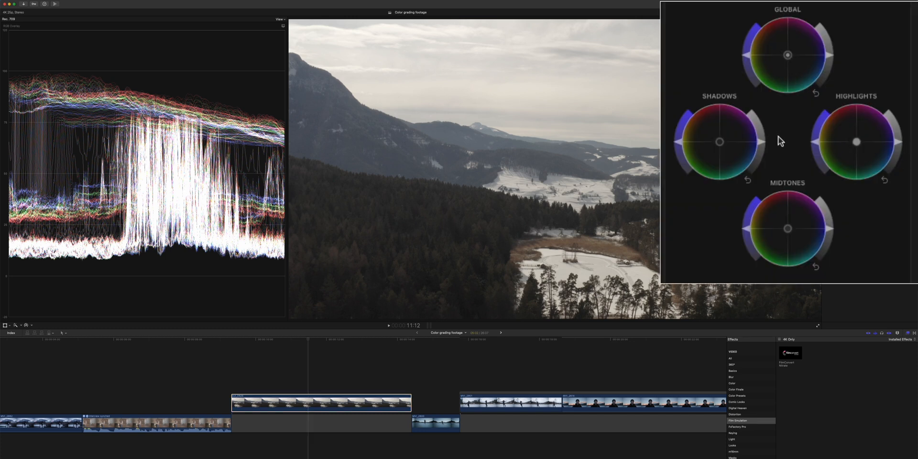
Step: Lower the shadows and raise the highlights slightly on the mountain forest landscape clip with Color Wheels
{"action": "left_click_drag", "start_coordinate": [762, 142], "coordinate": [761, 150]}
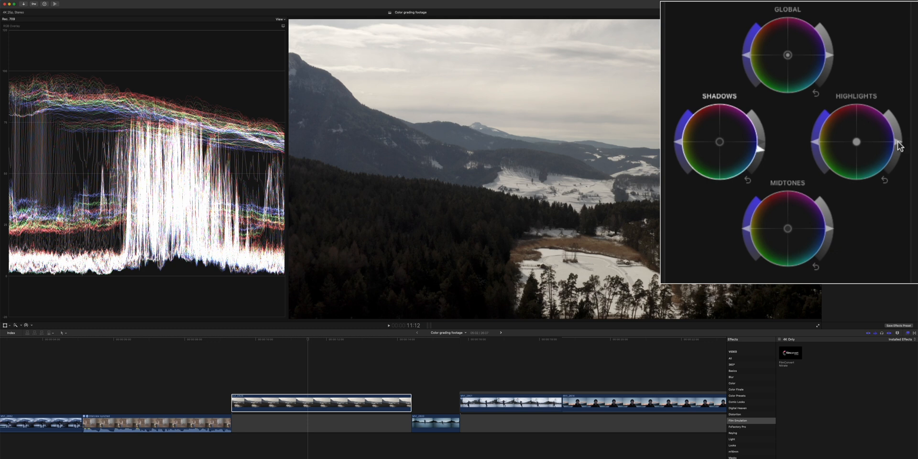
{"action": "left_click_drag", "start_coordinate": [899, 142], "coordinate": [899, 141]}
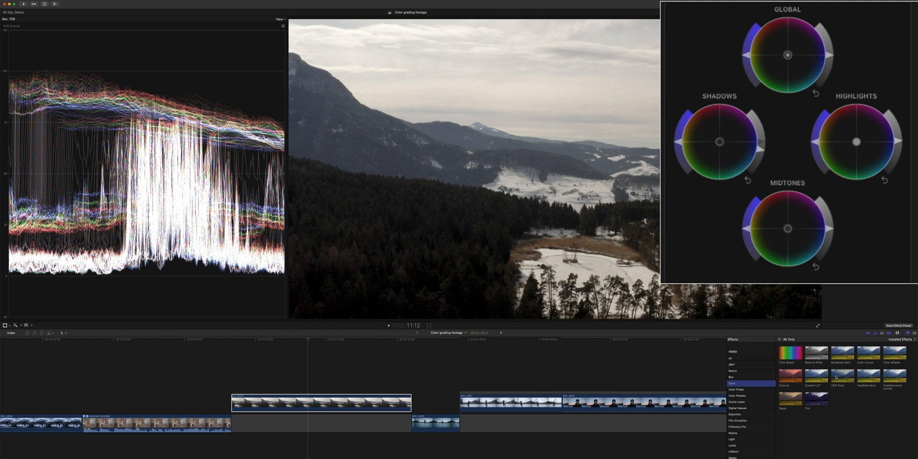
Step: Apply the brown sugar_mavic LUT to the mountain forest clip at a reduced mix and shift the midtones toward orange in a second Color Wheels effect
{"action": "left_click", "coordinate": [816, 375]}
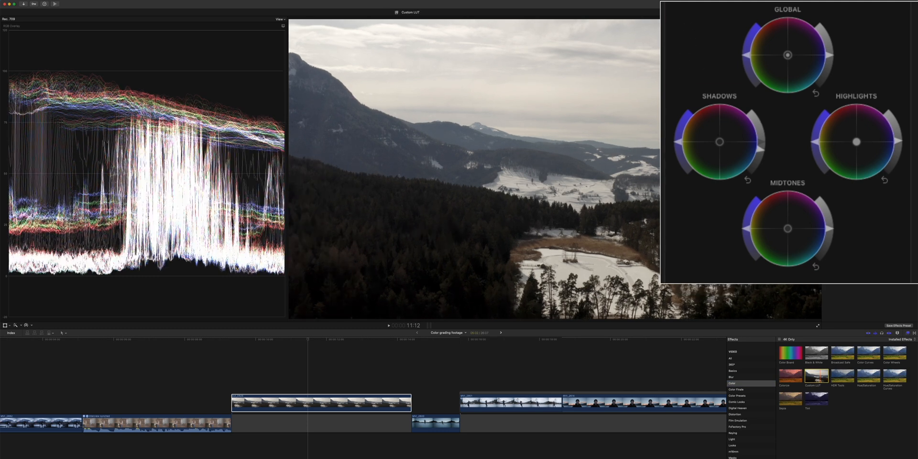
{"action": "double_click", "coordinate": [820, 376]}
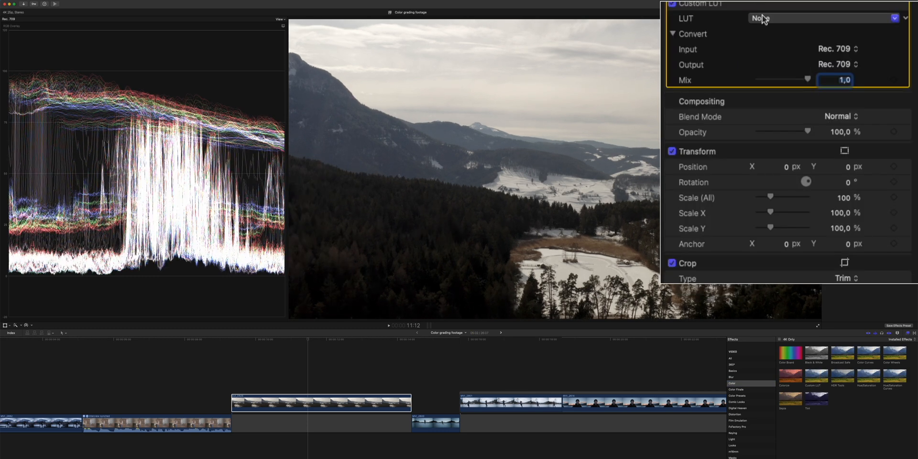
{"action": "left_click", "coordinate": [763, 18]}
{"action": "mouse_move", "coordinate": [780, 91]}
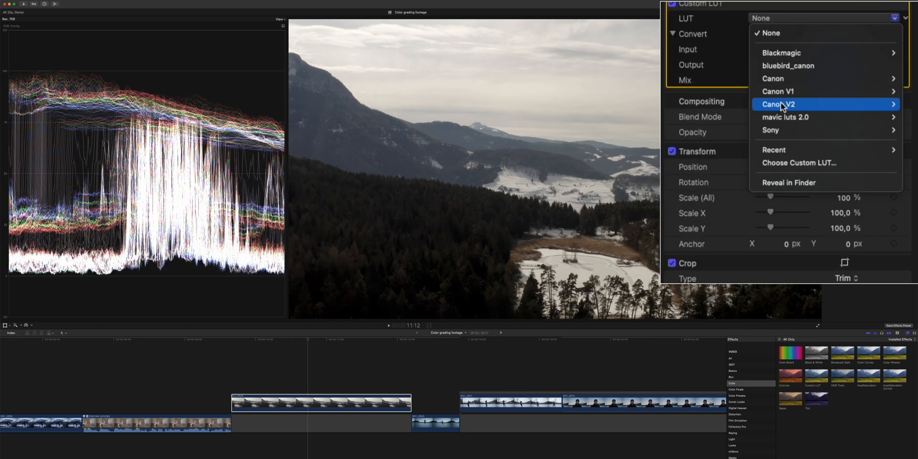
{"action": "mouse_move", "coordinate": [783, 119]}
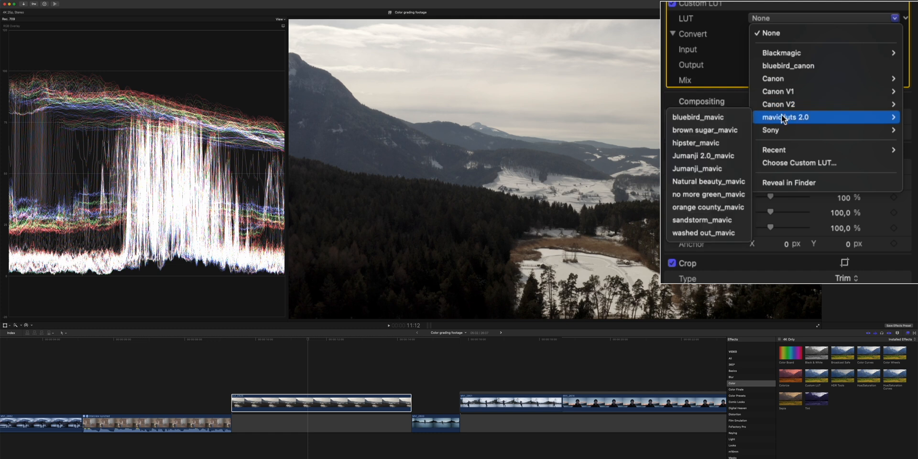
{"action": "left_click", "coordinate": [725, 131]}
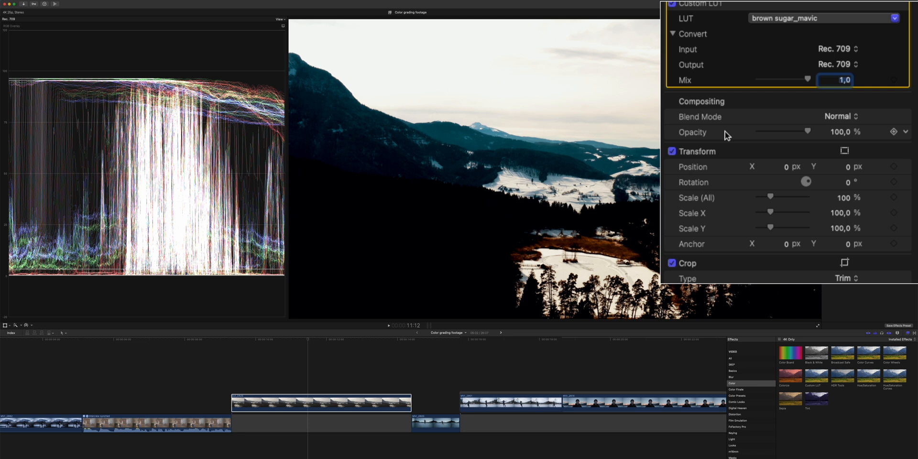
{"action": "left_click_drag", "start_coordinate": [806, 79], "coordinate": [783, 78]}
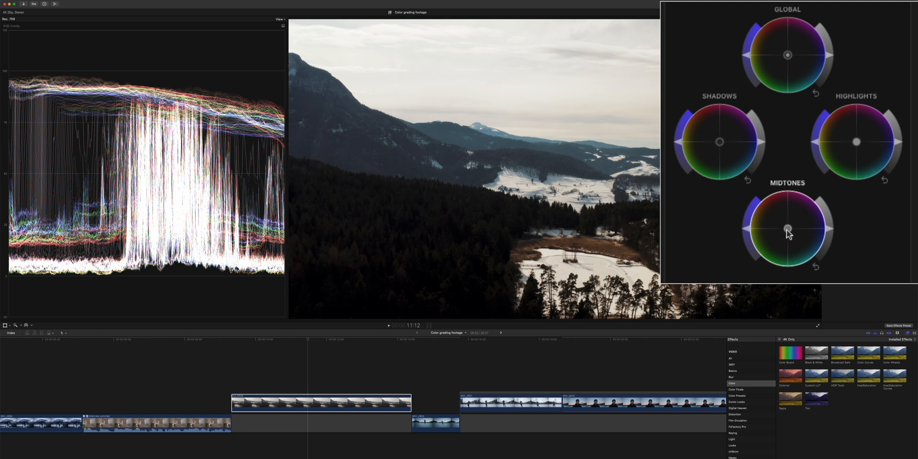
{"action": "left_click_drag", "start_coordinate": [788, 230], "coordinate": [750, 190]}
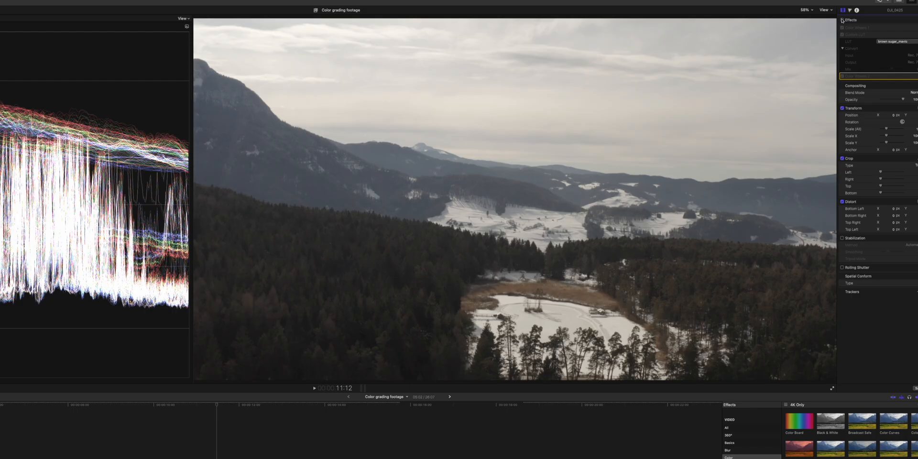
Step: Compare the mountain forest clip without and with its effects by switching them off and on repeatedly
{"action": "left_click", "coordinate": [842, 20]}
{"action": "left_click", "coordinate": [843, 20]}
{"action": "left_click", "coordinate": [842, 20]}
{"action": "left_click", "coordinate": [842, 20]}
{"action": "left_click", "coordinate": [842, 20]}
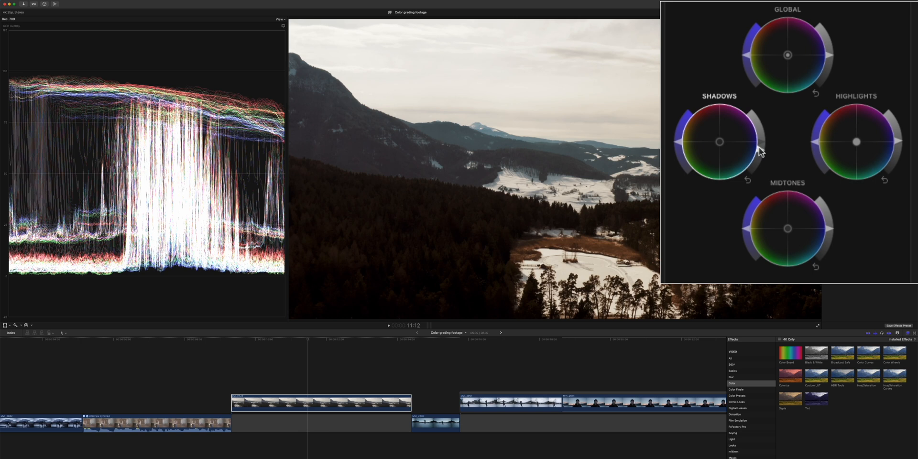
Step: Raise the mountain forest clip's shadows slightly in the first Color Wheels effect
{"action": "left_click_drag", "start_coordinate": [761, 152], "coordinate": [762, 144]}
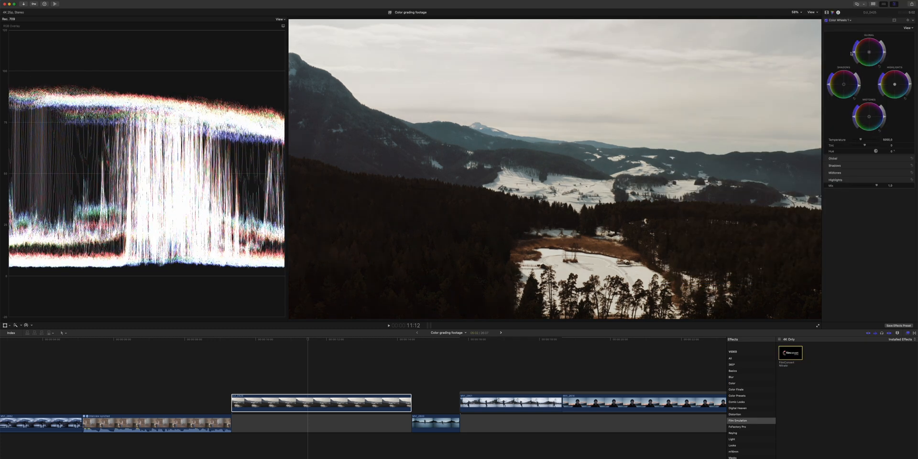
Step: Open the FilmConvert Nitrate controls for the mountain forest clip and set Film Chroma to 70
{"action": "left_click", "coordinate": [827, 12]}
{"action": "left_click", "coordinate": [876, 105]}
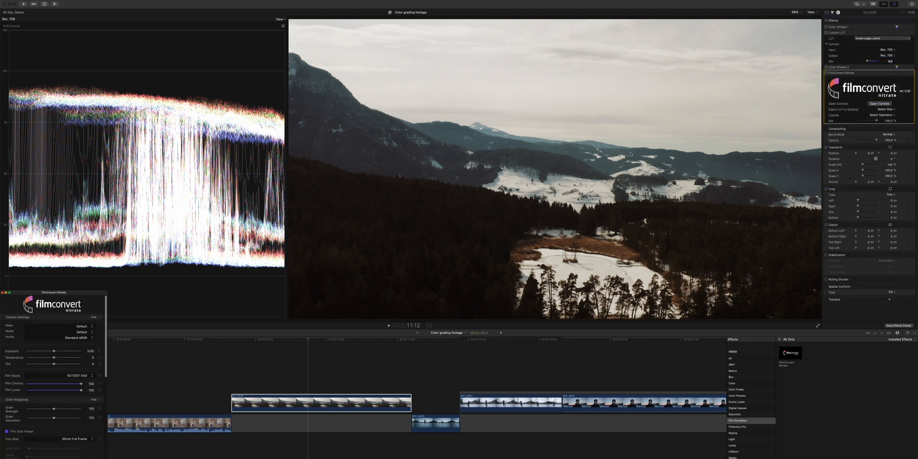
{"action": "left_click_drag", "start_coordinate": [93, 295], "coordinate": [305, 107]}
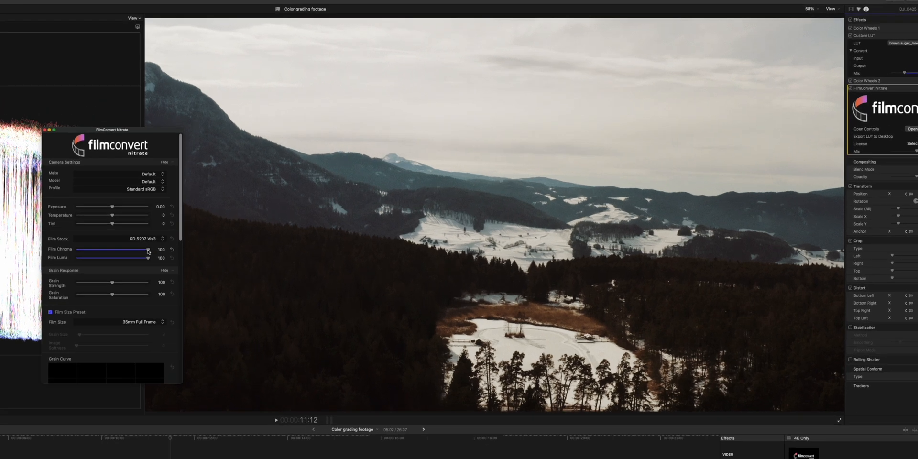
{"action": "left_click_drag", "start_coordinate": [148, 251], "coordinate": [31, 268]}
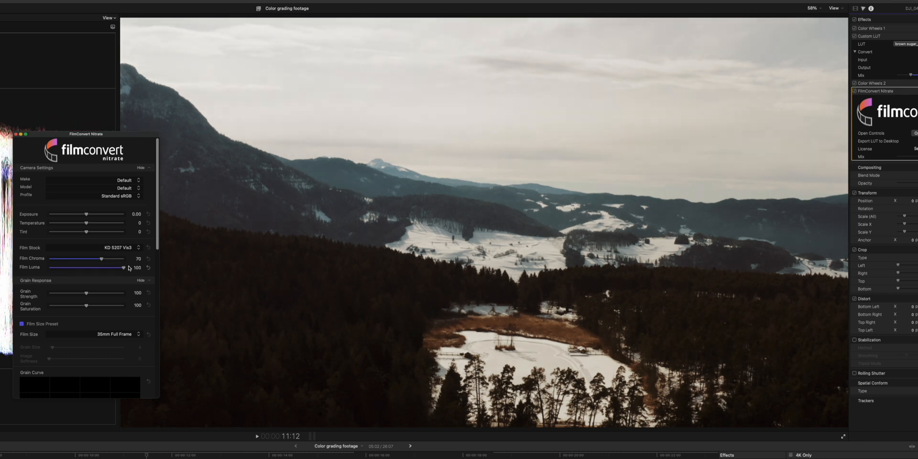